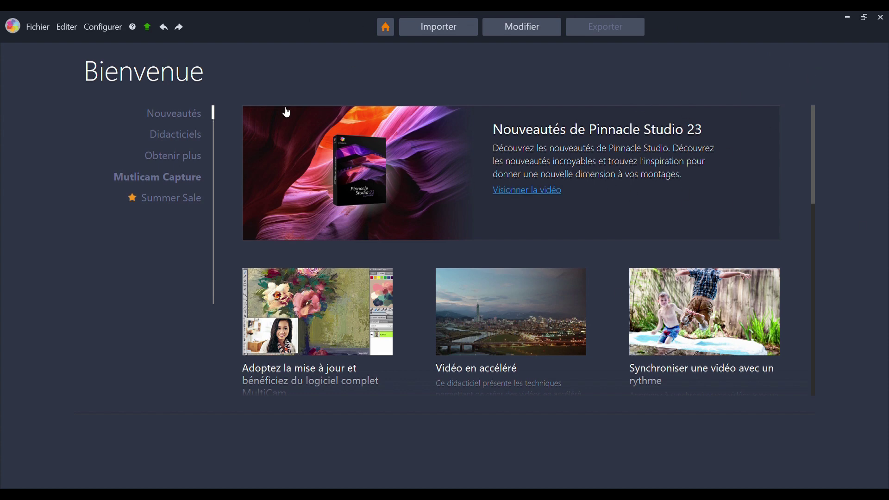
# Step: Open the editing workspace and place hippo vert logo image.jpg from the project bin at the start of track A/V (1)
pyautogui.click(507, 30)
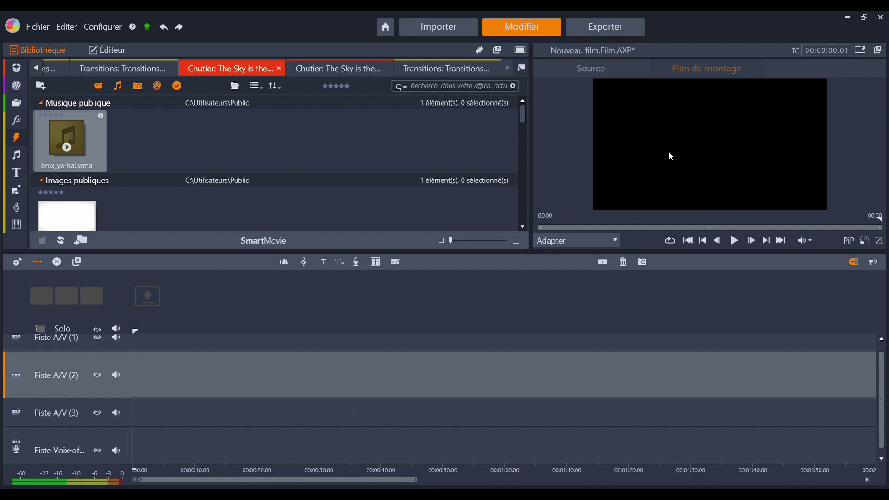
pyautogui.scroll(-4, 417, 160)
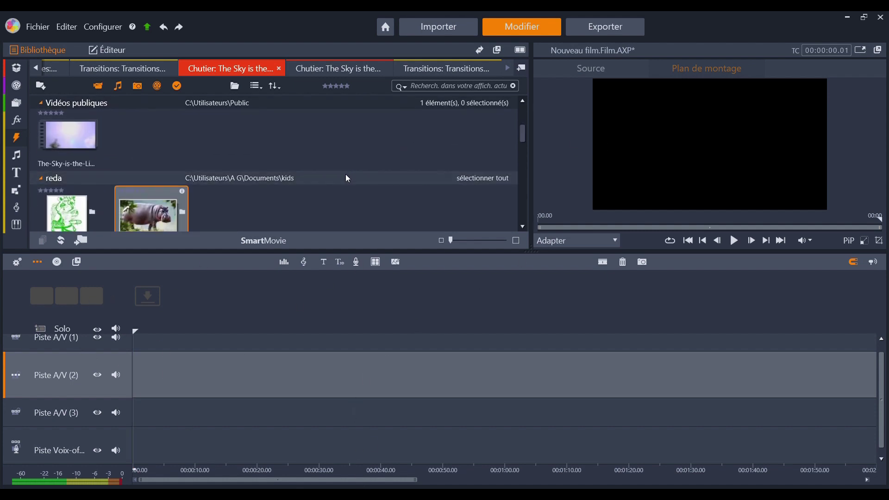
pyautogui.scroll(-3, 287, 170)
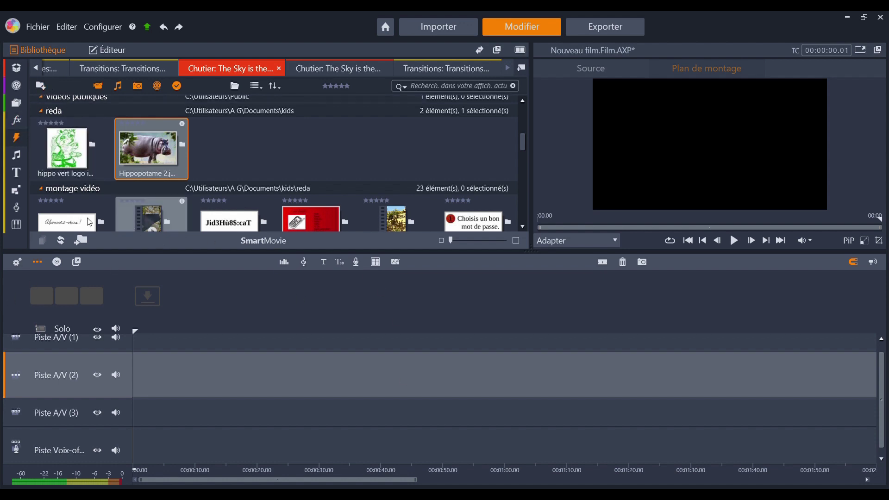
pyautogui.scroll(-5, 180, 192)
pyautogui.scroll(-1, 216, 172)
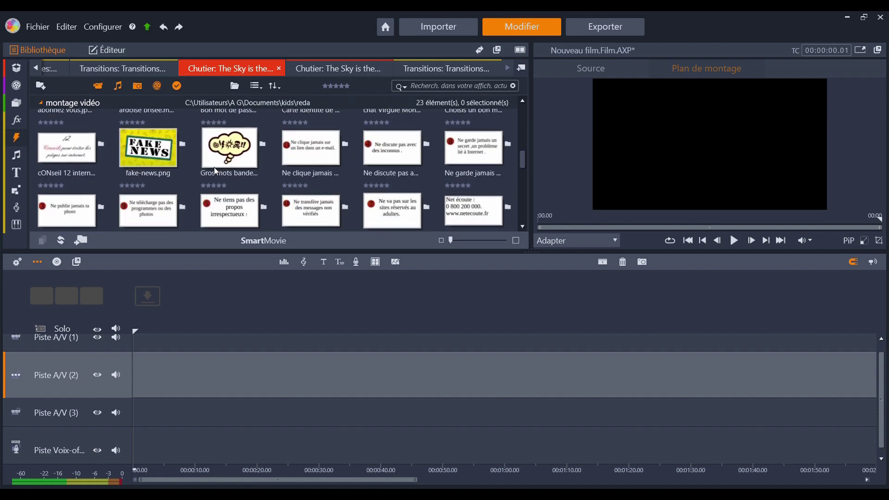
pyautogui.scroll(3, 216, 171)
pyautogui.scroll(3, 214, 168)
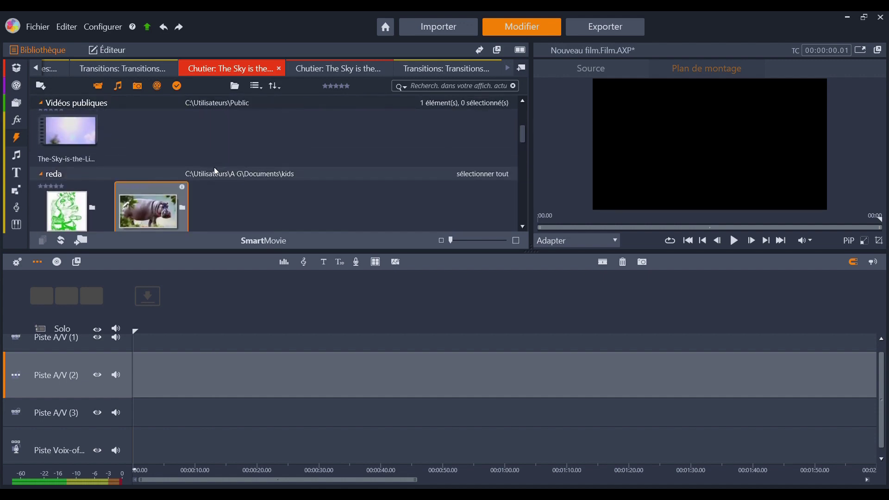
pyautogui.moveTo(69, 210); pyautogui.dragTo(132, 359)
pyautogui.moveTo(83, 214); pyautogui.dragTo(133, 384)
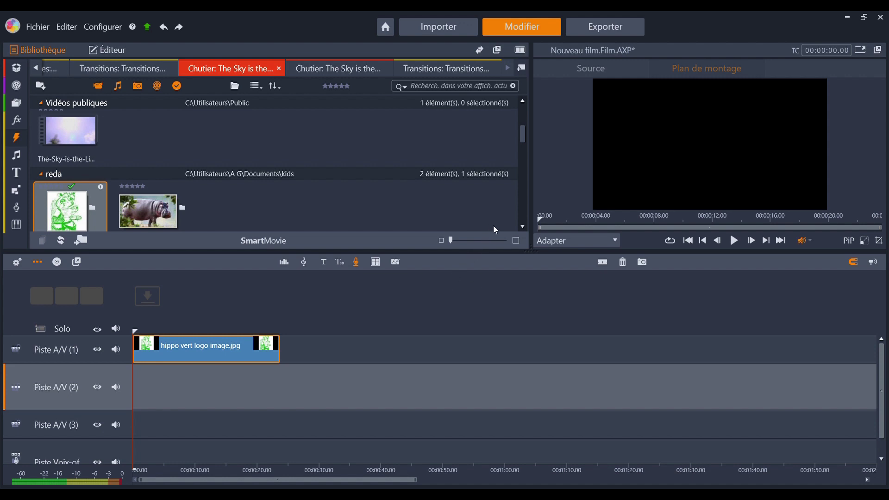
# Step: Record a voice-over of about 12 seconds from the start of the timeline
pyautogui.press('space')
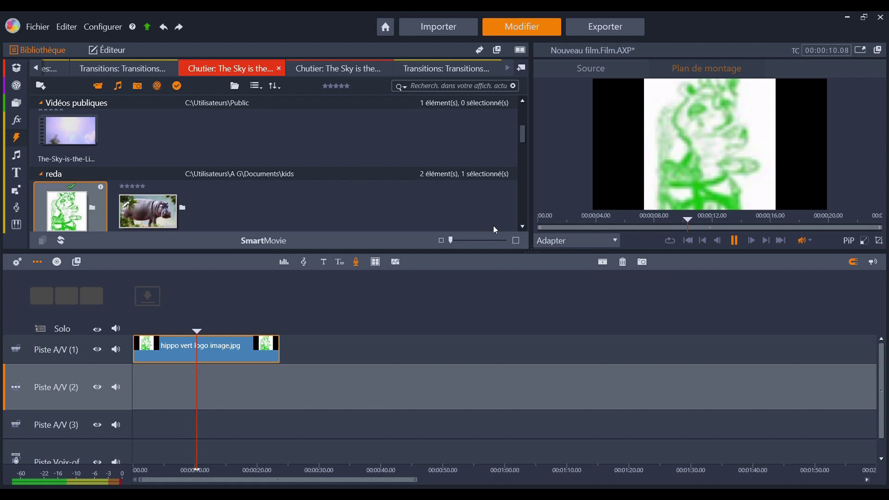
pyautogui.press('space')
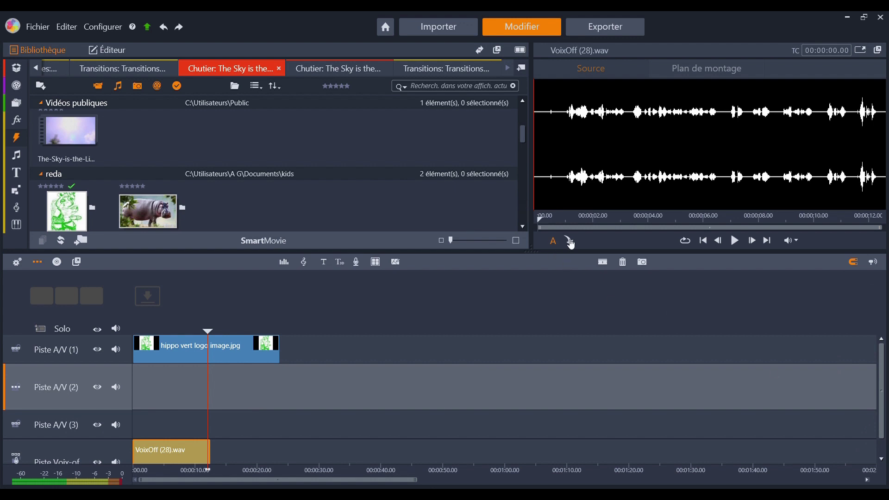
# Step: Play the timeline from the beginning to check the recorded voice-over against the logo image
pyautogui.moveTo(881, 358); pyautogui.dragTo(875, 405)
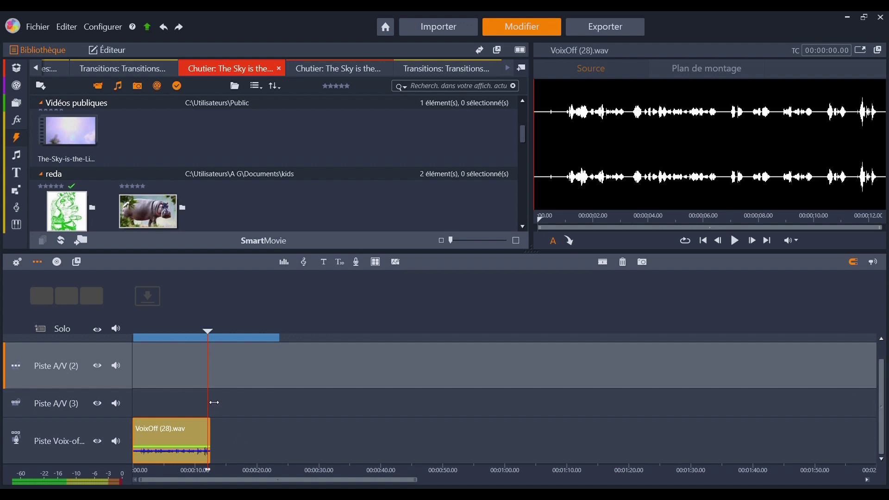
pyautogui.moveTo(211, 402); pyautogui.dragTo(124, 389)
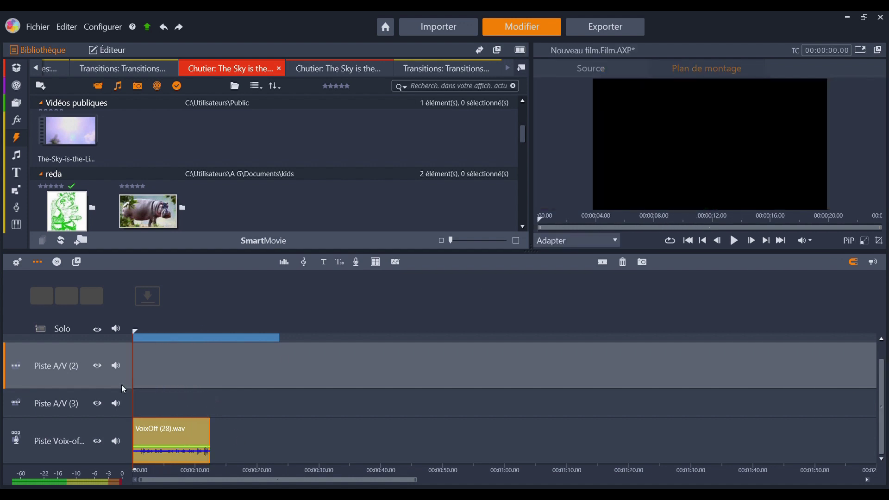
pyautogui.press('space')
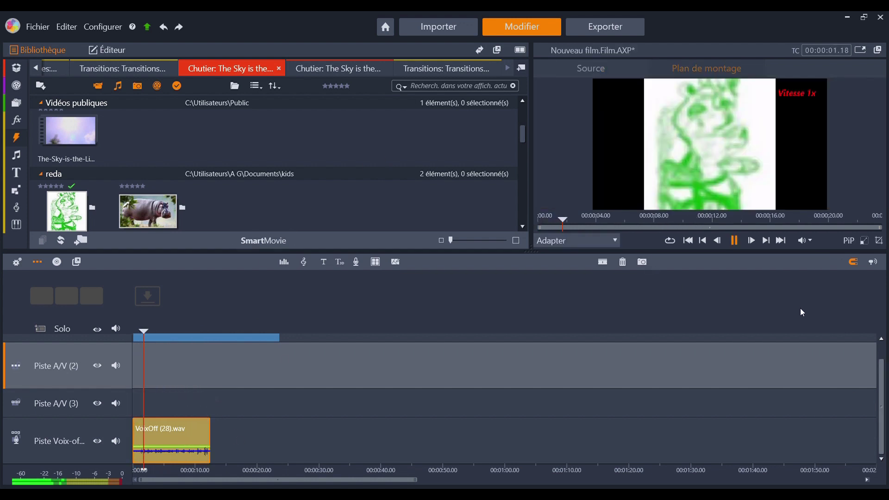
pyautogui.scroll(2, 882, 384)
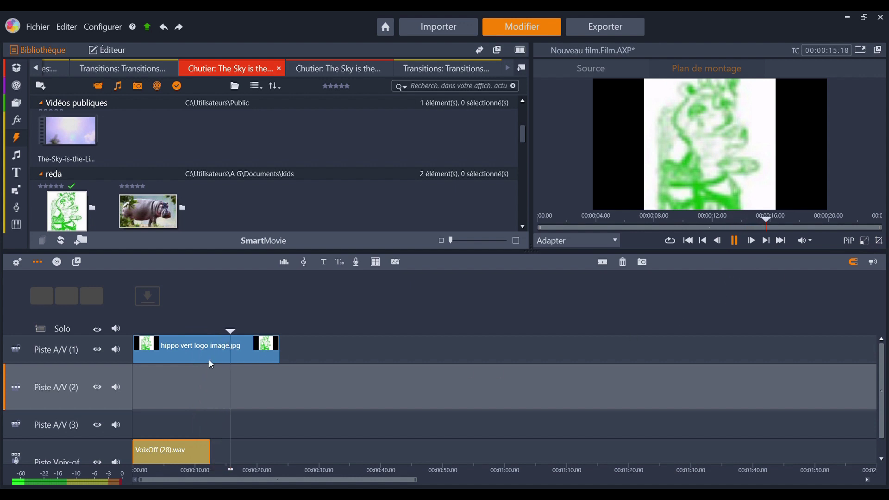
pyautogui.press('space')
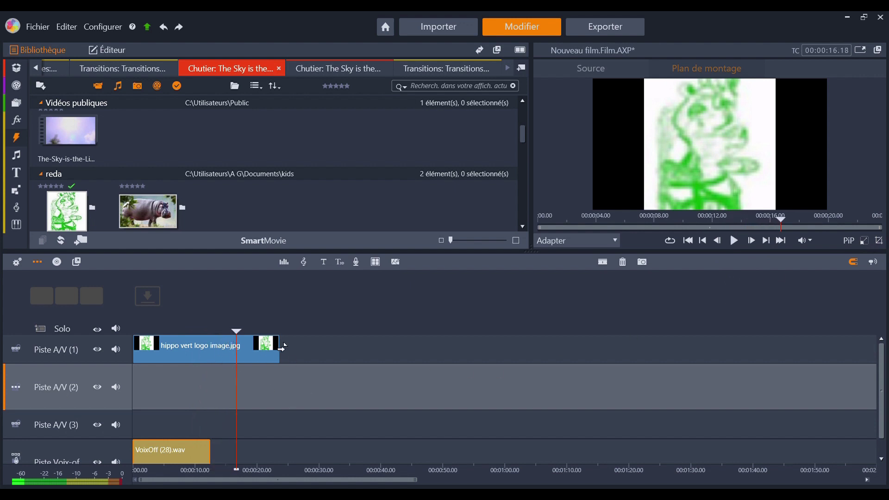
# Step: Trim the logo image clip to the end of the voice-over and try scaling the image in the preview
pyautogui.moveTo(285, 352); pyautogui.dragTo(221, 355)
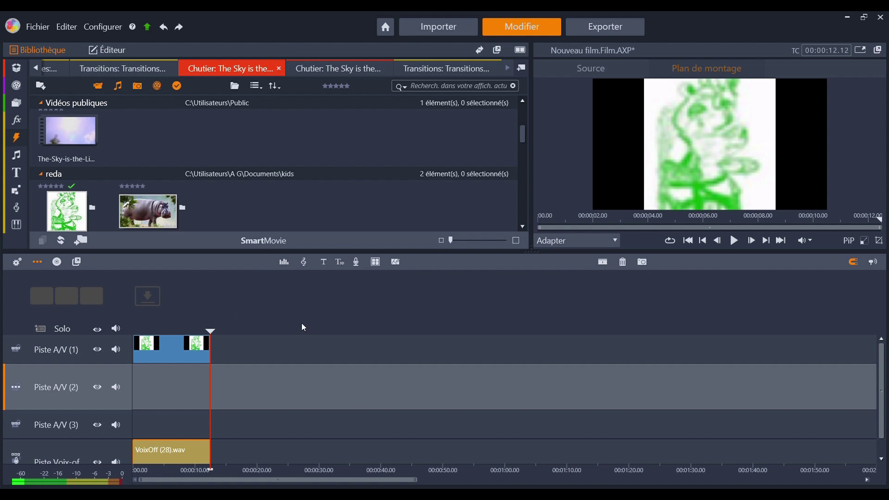
pyautogui.click(880, 241)
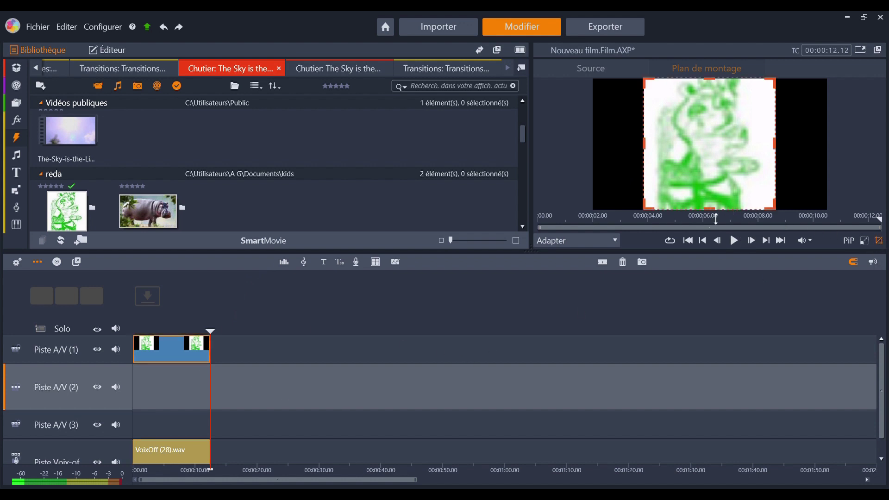
pyautogui.click(864, 242)
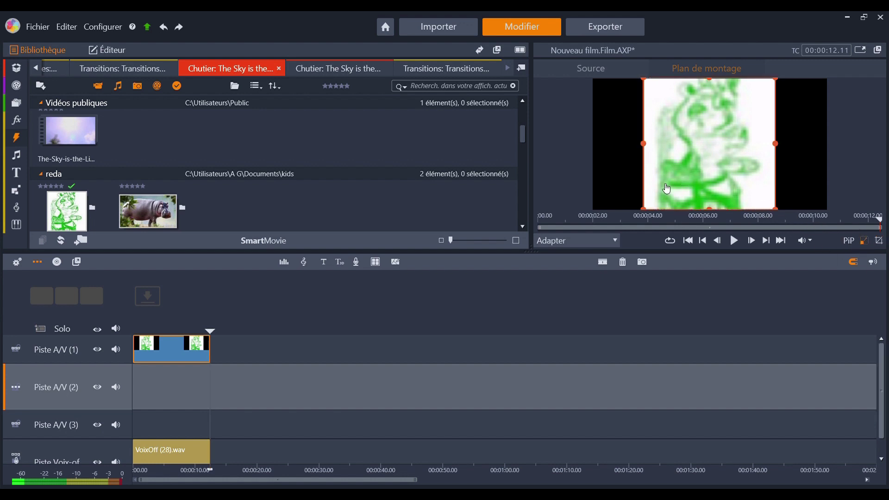
pyautogui.moveTo(640, 206)
pyautogui.mouseDown()
pyautogui.moveTo(728, 149)
pyautogui.moveTo(654, 197)
pyautogui.mouseUp()
pyautogui.click(736, 317)
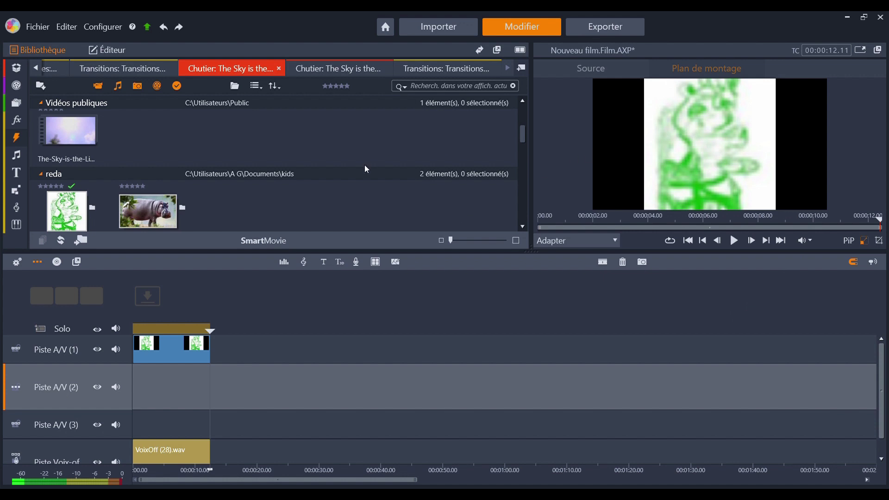
# Step: Add the ardoise brisée video directly after the logo image on track A/V (1) and play it back
pyautogui.scroll(3, 365, 165)
pyautogui.scroll(-8, 365, 165)
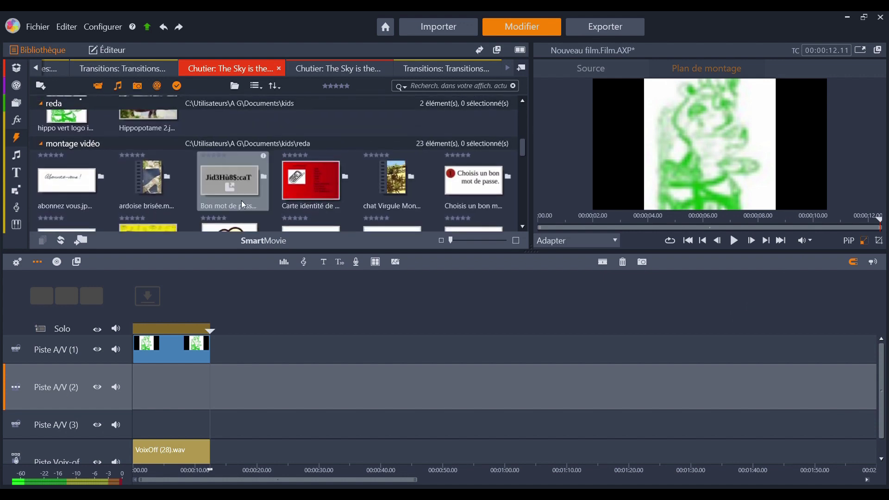
pyautogui.moveTo(156, 187); pyautogui.dragTo(208, 367)
pyautogui.press('space')
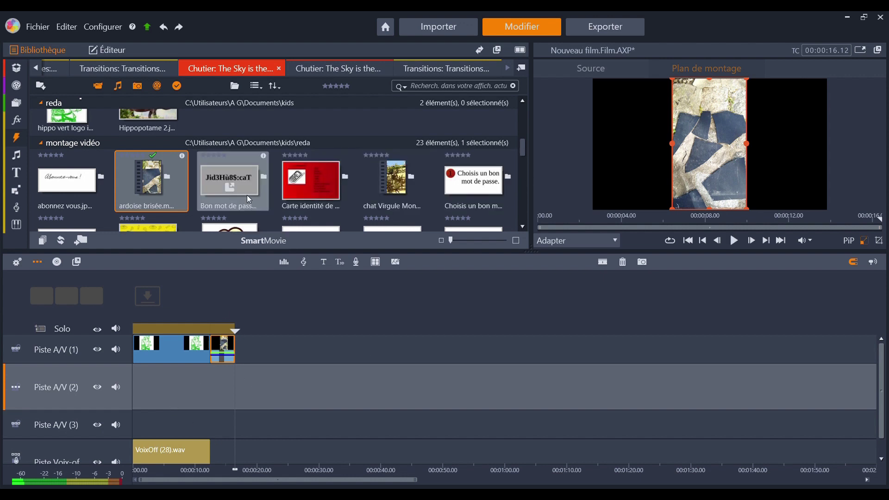
# Step: Find the Feu roulant gauche transition in the HD transitions library and place it between the logo image and the ardoise brisée video
pyautogui.scroll(3, 247, 196)
pyautogui.click(136, 68)
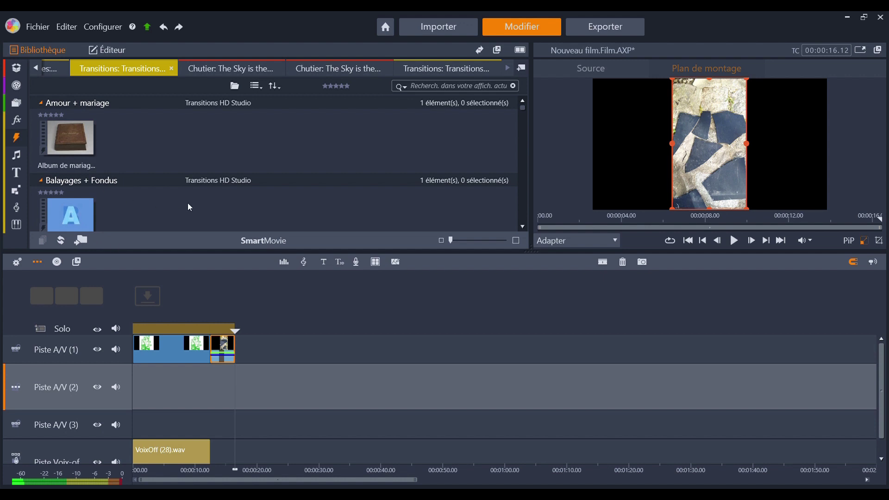
pyautogui.moveTo(81, 128)
pyautogui.scroll(-5, 108, 176)
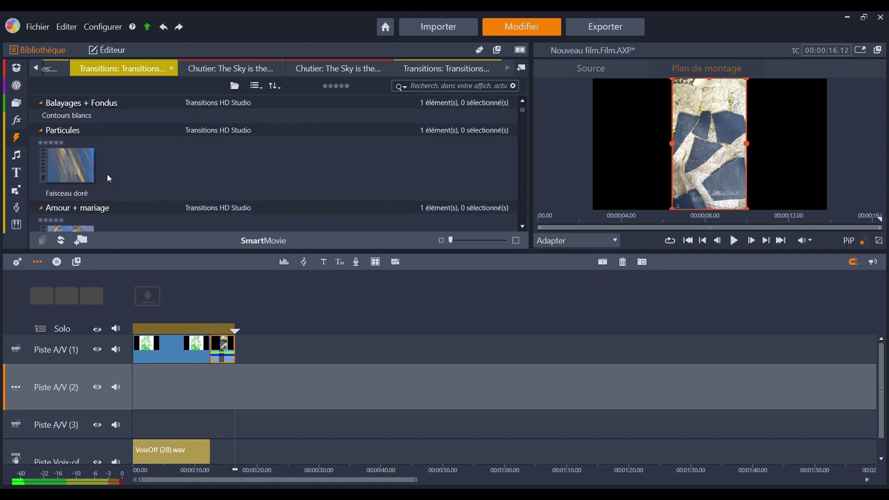
pyautogui.scroll(-4, 110, 179)
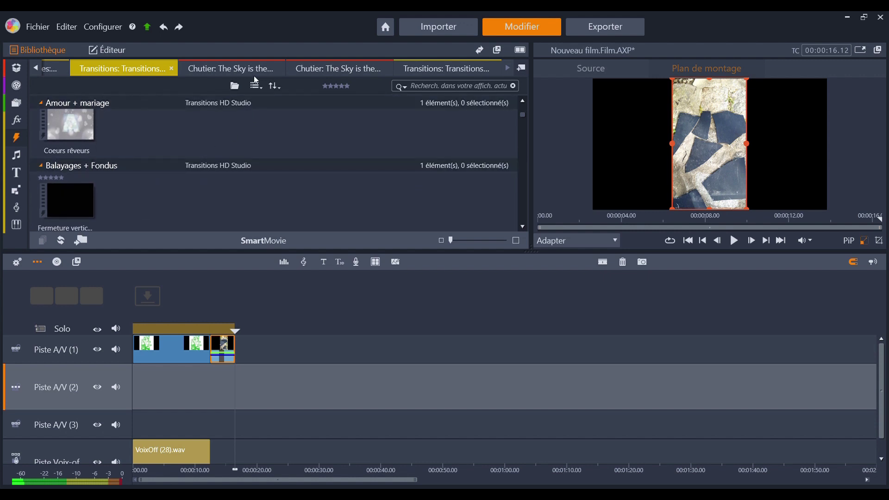
pyautogui.scroll(-2, 147, 207)
pyautogui.scroll(-5, 146, 207)
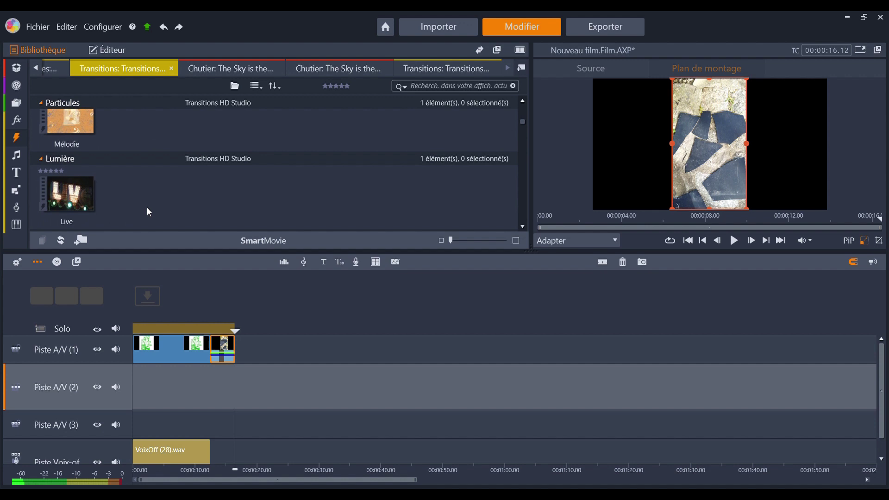
pyautogui.scroll(-3, 147, 208)
pyautogui.scroll(-4, 148, 209)
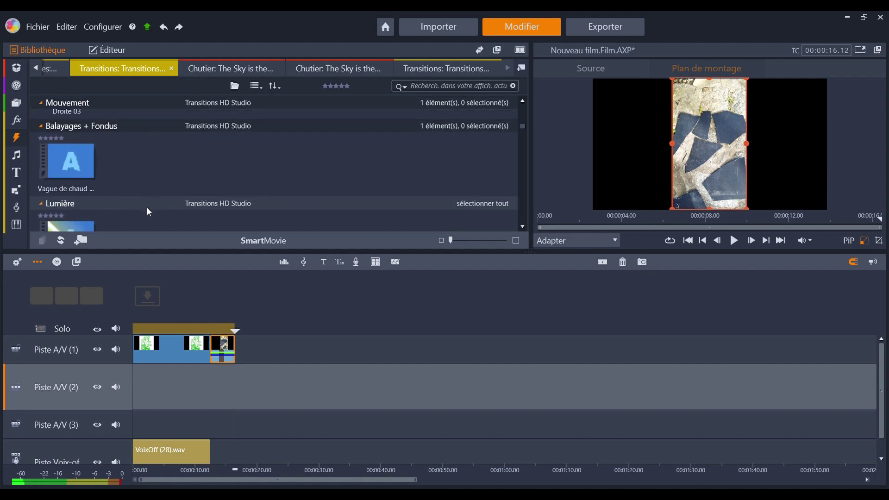
pyautogui.scroll(-4, 147, 208)
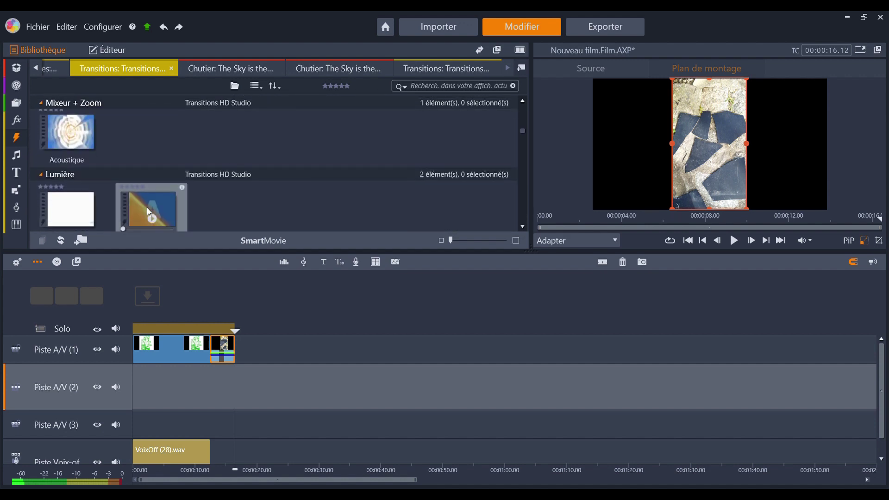
pyautogui.scroll(-4, 149, 208)
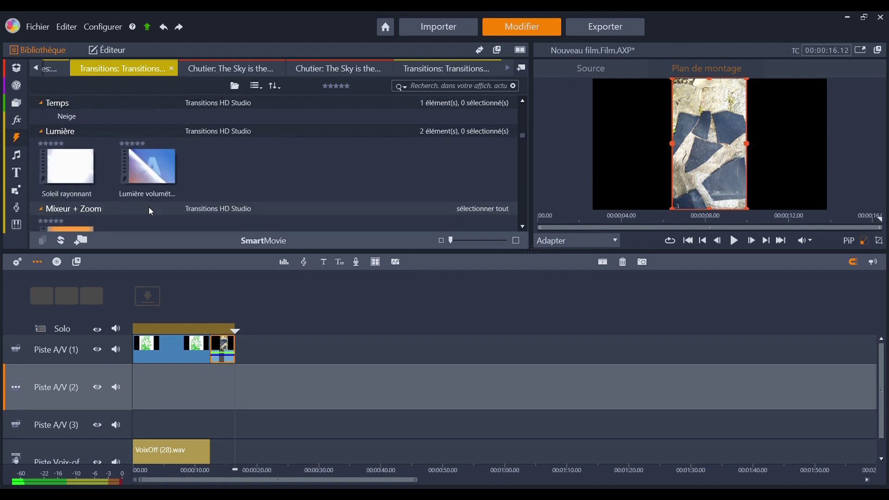
pyautogui.scroll(3, 150, 208)
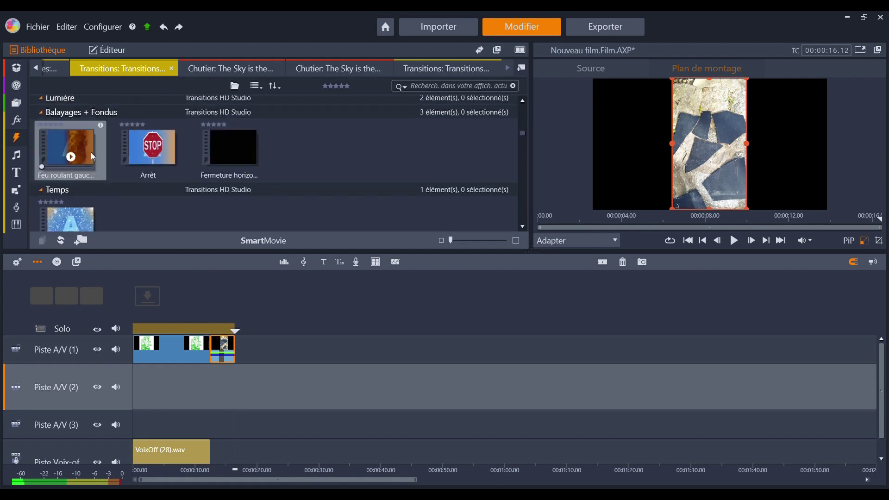
pyautogui.click(99, 160)
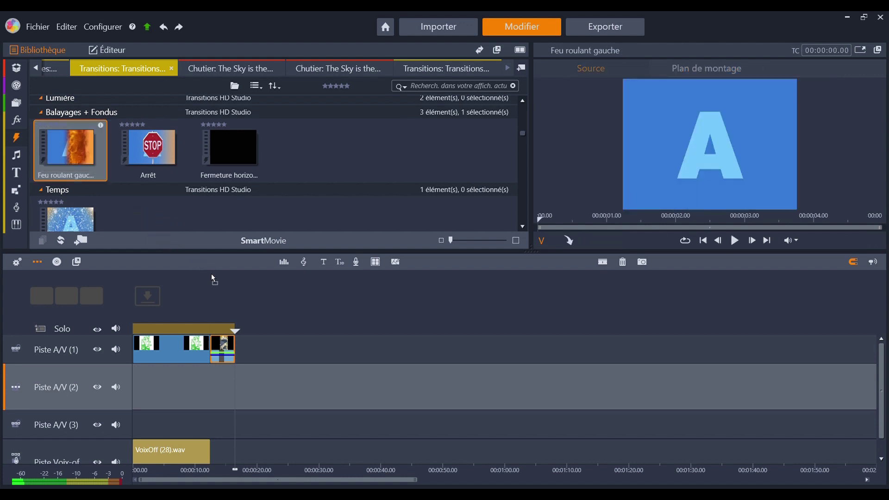
pyautogui.moveTo(262, 349); pyautogui.dragTo(243, 348)
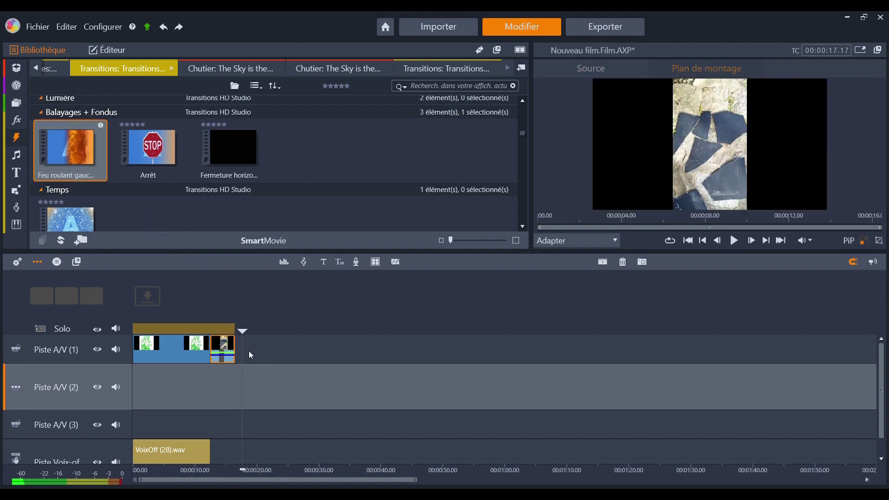
pyautogui.moveTo(98, 166); pyautogui.dragTo(214, 348)
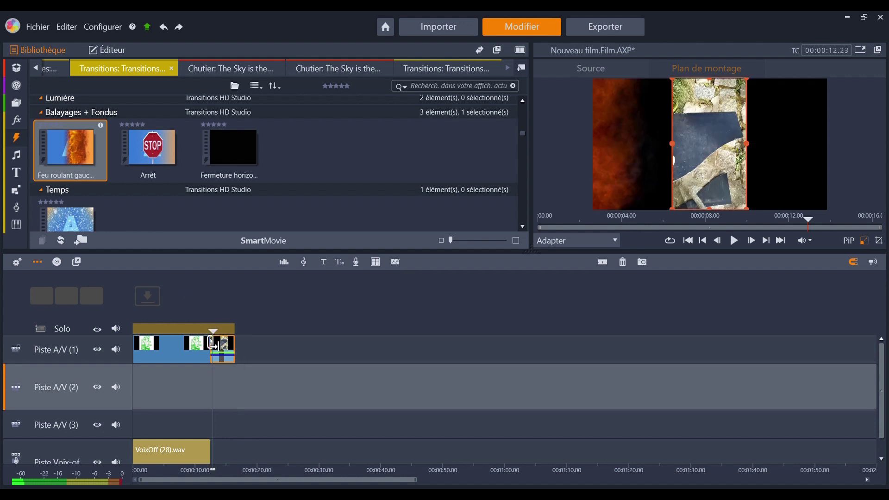
# Step: Play the timeline from about 7 seconds to review the fire transition between the two clips
pyautogui.moveTo(218, 380); pyautogui.dragTo(186, 379)
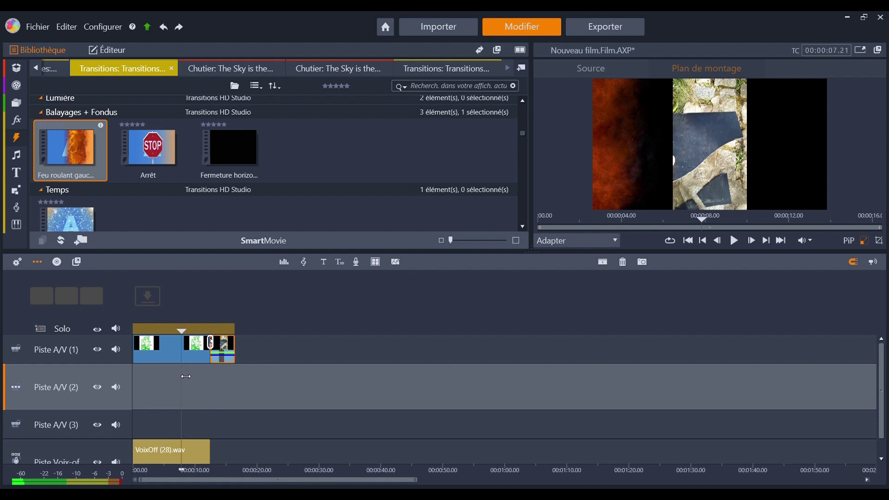
pyautogui.press('space')
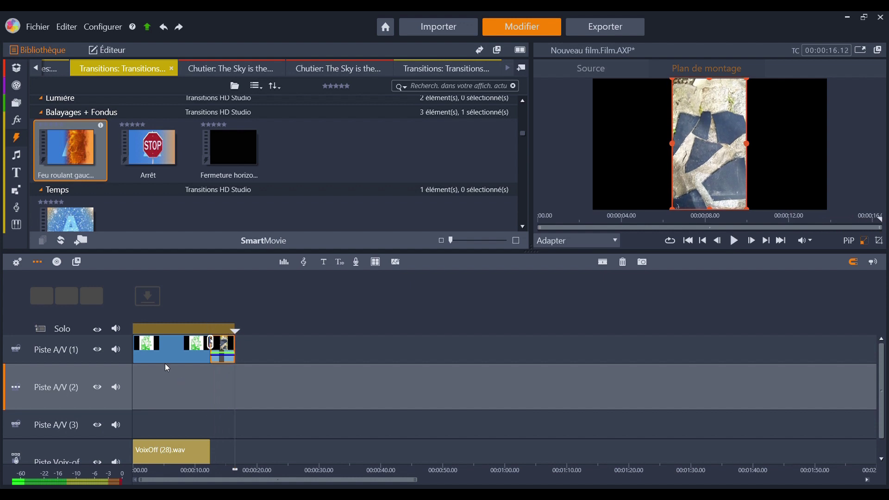
# Step: Replace the fire transition with a longer one that starts before the join of the two clips, and play it back
pyautogui.click(214, 345)
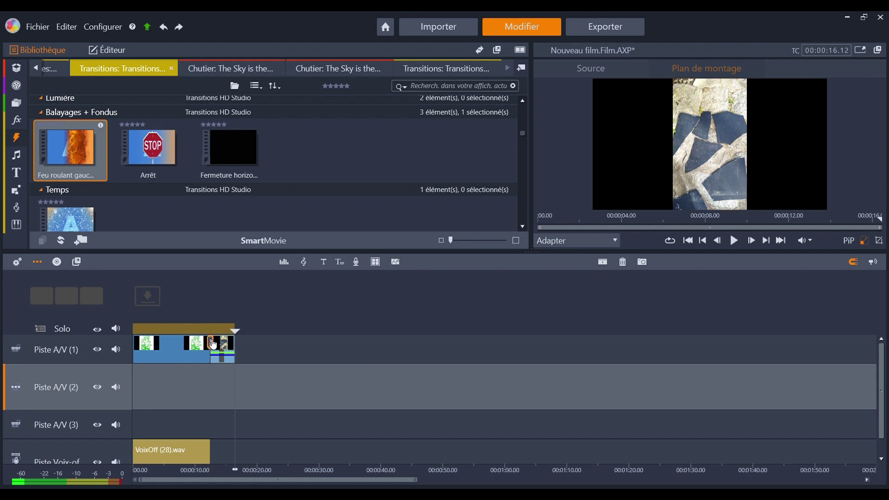
pyautogui.press('Delete')
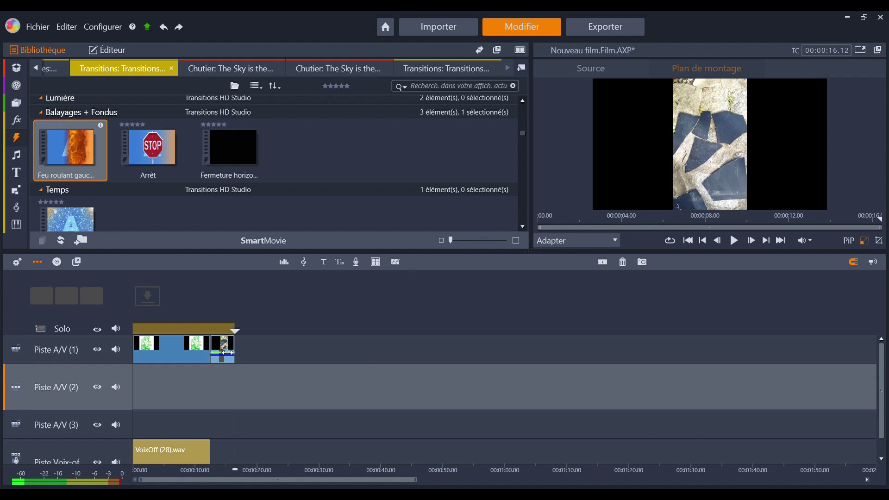
pyautogui.moveTo(218, 349); pyautogui.dragTo(199, 347)
pyautogui.moveTo(241, 369); pyautogui.dragTo(182, 371)
pyautogui.press('space')
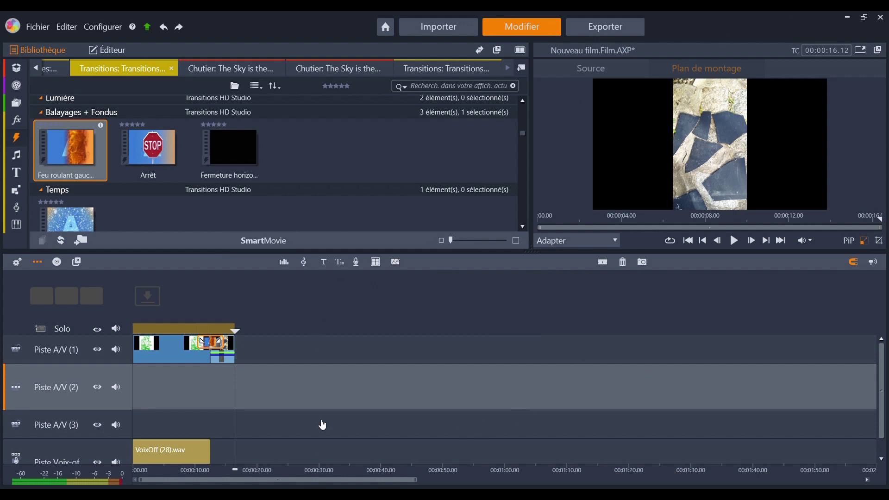
# Step: Look through the other HD Studio transitions and the media stored in the The Sky is the Limit project bin
pyautogui.scroll(-5, 172, 202)
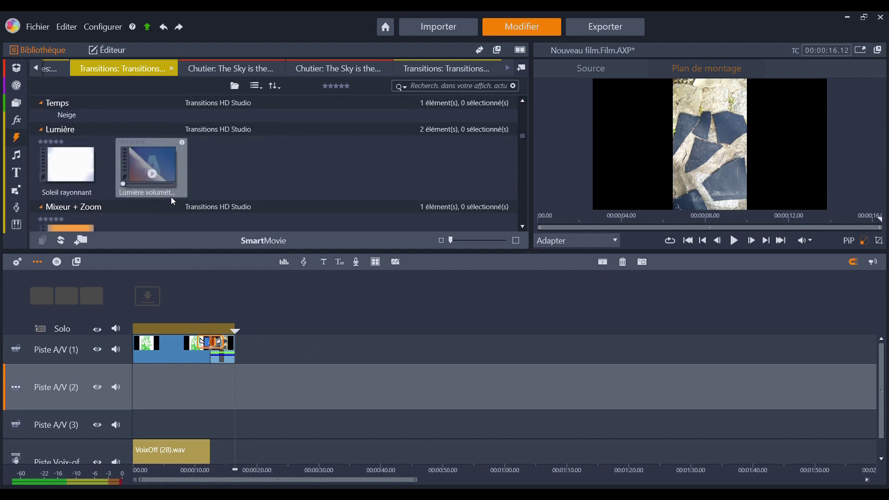
pyautogui.scroll(-6, 172, 201)
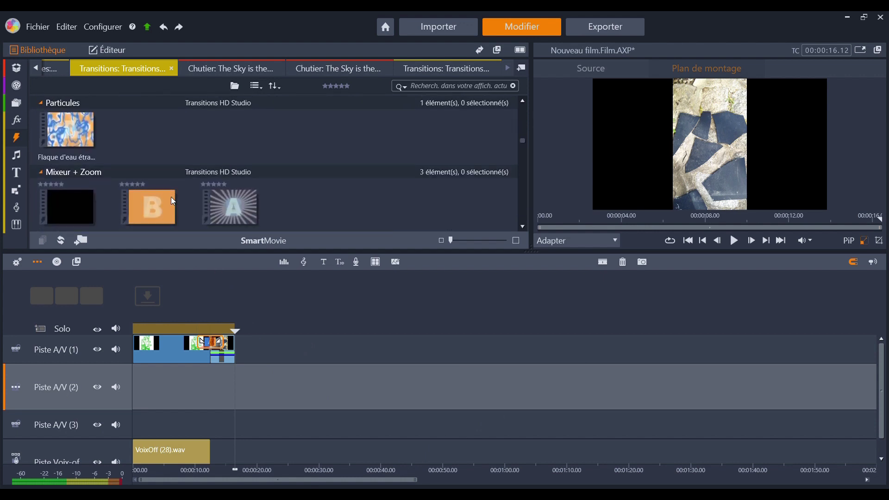
pyautogui.scroll(-2, 247, 184)
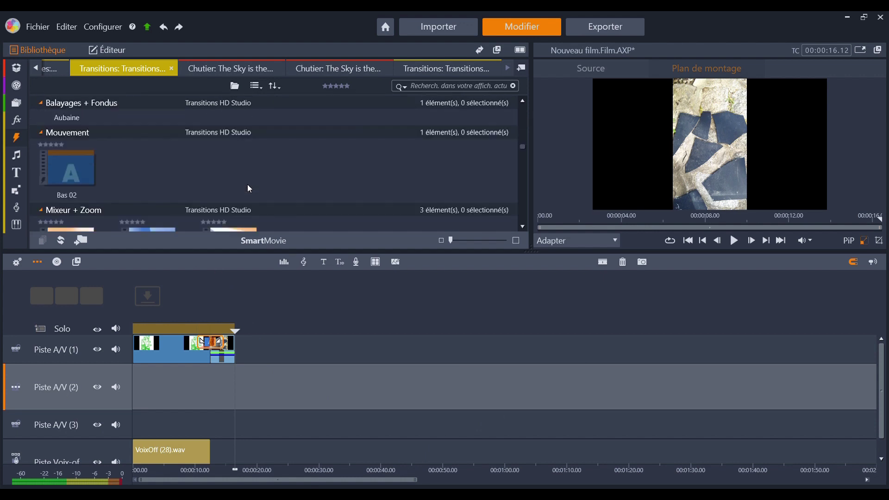
pyautogui.scroll(-3, 259, 166)
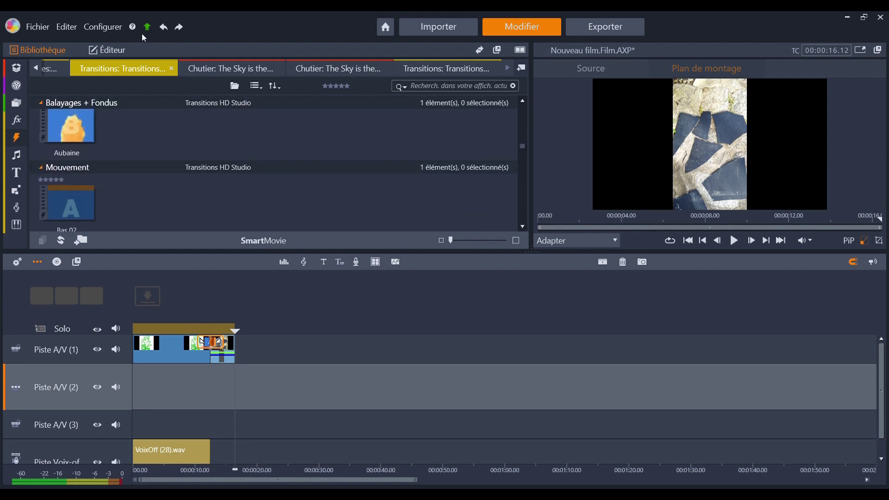
pyautogui.click(227, 69)
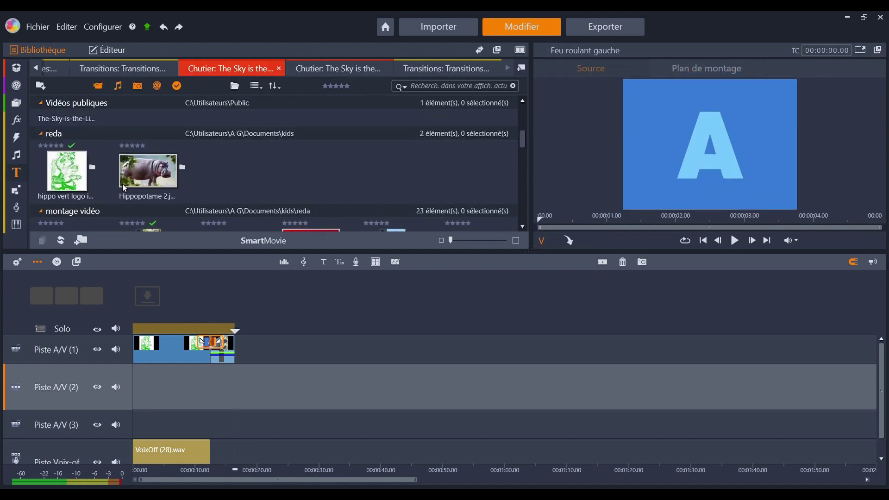
pyautogui.moveTo(138, 158)
pyautogui.moveTo(98, 110)
pyautogui.scroll(3, 479, 126)
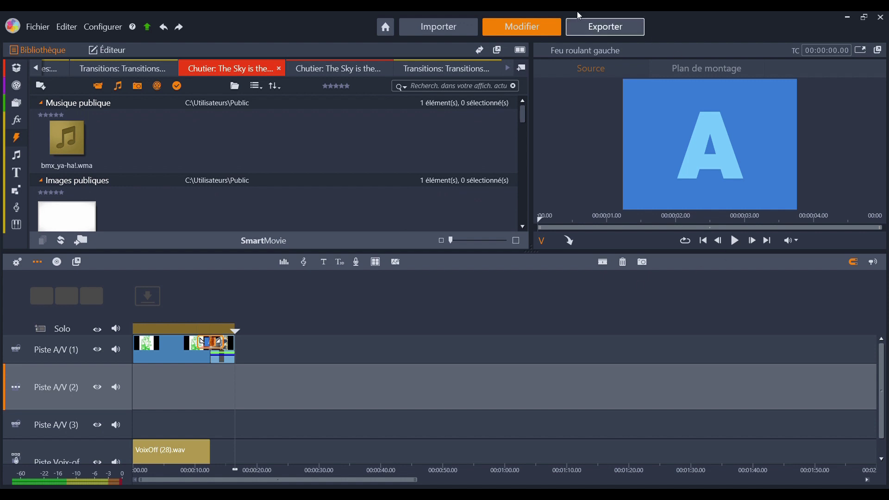
# Step: Open the film's export settings, keep the file name nouveau film.film, and start the export in H.264/AVC with the HD 1080p preset
pyautogui.click(599, 34)
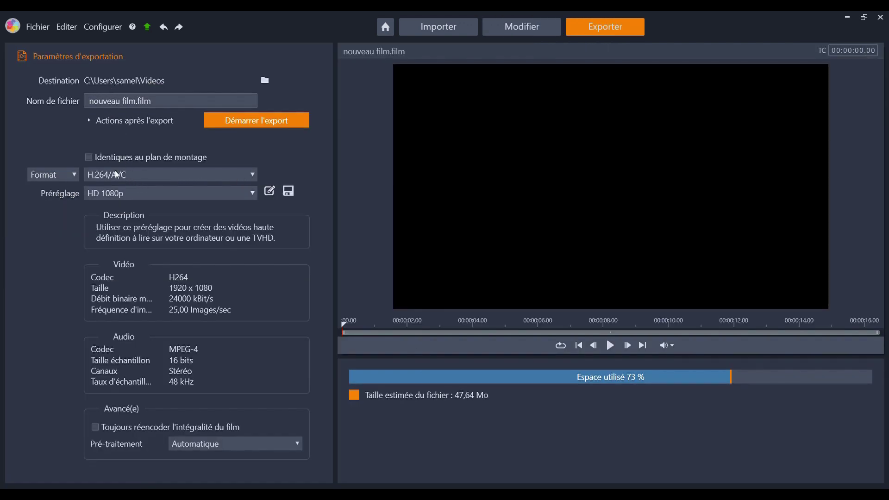
pyautogui.moveTo(137, 101); pyautogui.dragTo(88, 97)
pyautogui.click(112, 101)
pyautogui.click(285, 121)
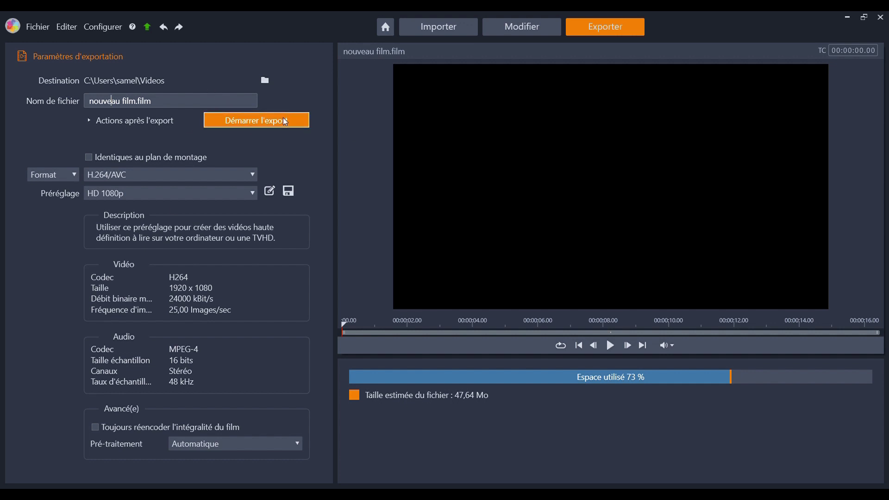